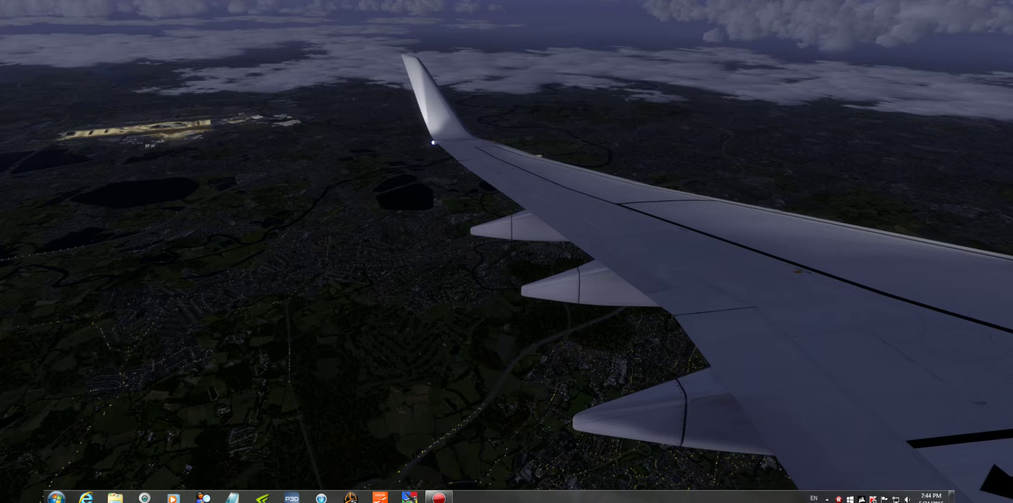
Bring the Scenery Config Editor v1.1.7 shortcut onto this desktop and remove it from there again
{"action": "left_click_drag", "start_coordinate": [85, 320], "coordinate": [512, 192]}
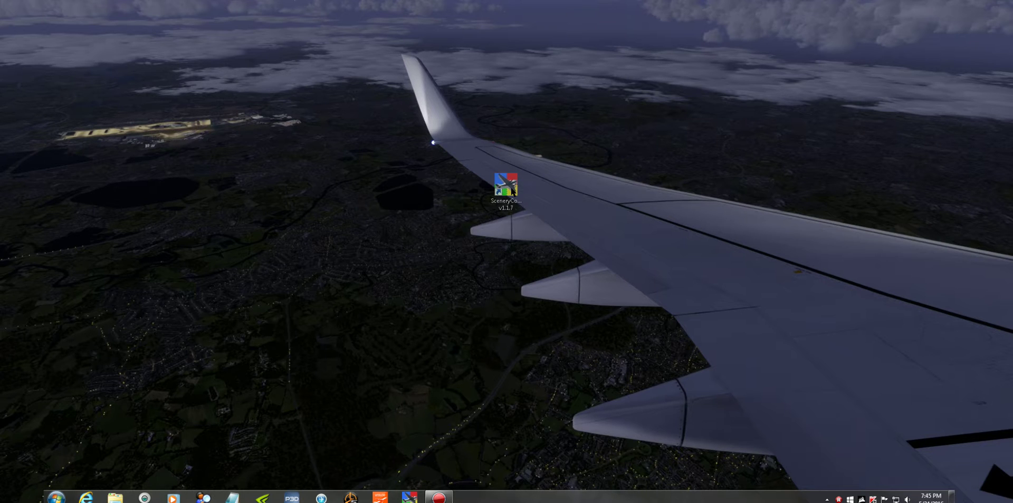
{"action": "mouse_move", "coordinate": [513, 192]}
{"action": "left_mouse_down"}
{"action": "mouse_move", "coordinate": [507, 177]}
{"action": "mouse_move", "coordinate": [499, 185]}
{"action": "left_mouse_up"}
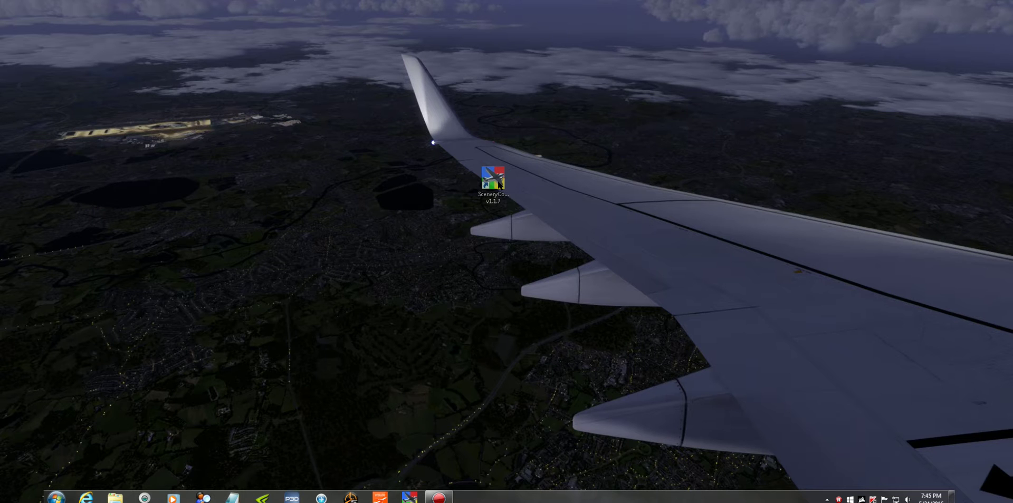
{"action": "left_click_drag", "start_coordinate": [499, 184], "coordinate": [102, 203]}
{"action": "key", "text": "Delete"}
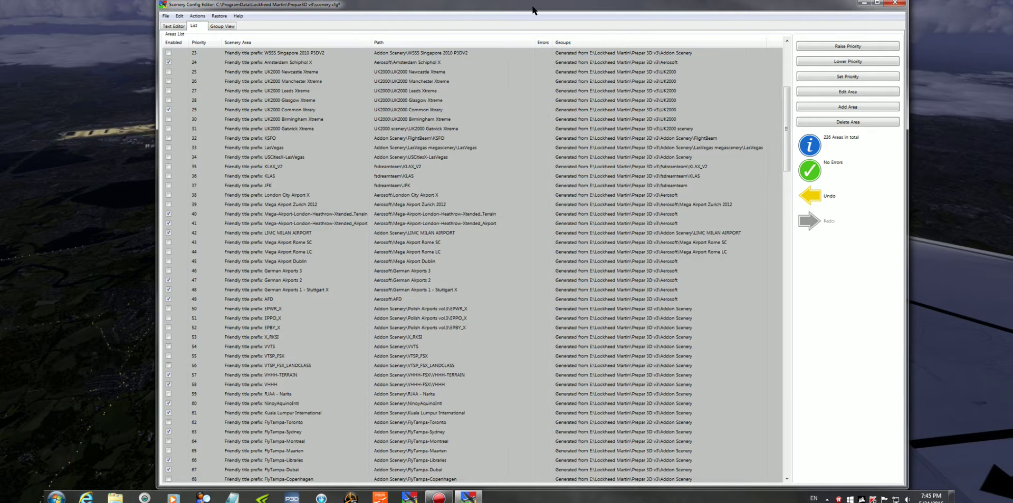
Reposition the Scenery Config Editor window and place a file browser window showing the Lockheed Martin folder in front of it
{"action": "left_click_drag", "start_coordinate": [533, 10], "coordinate": [487, 18]}
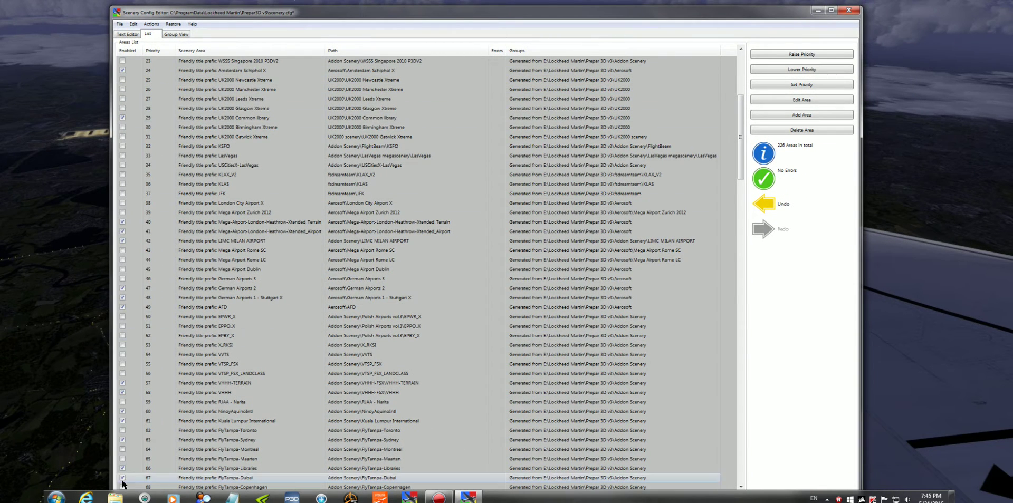
{"action": "left_click", "coordinate": [105, 485]}
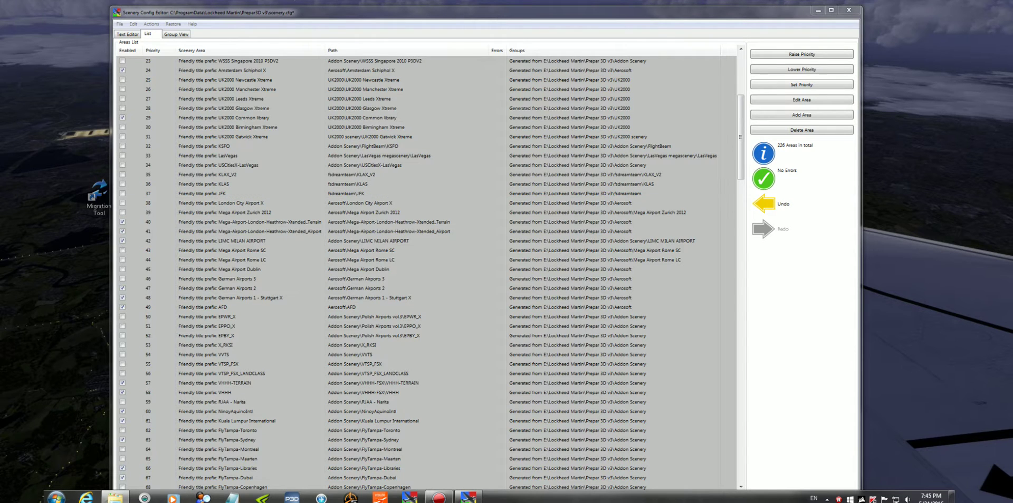
{"action": "left_click_drag", "start_coordinate": [82, 174], "coordinate": [74, 82]}
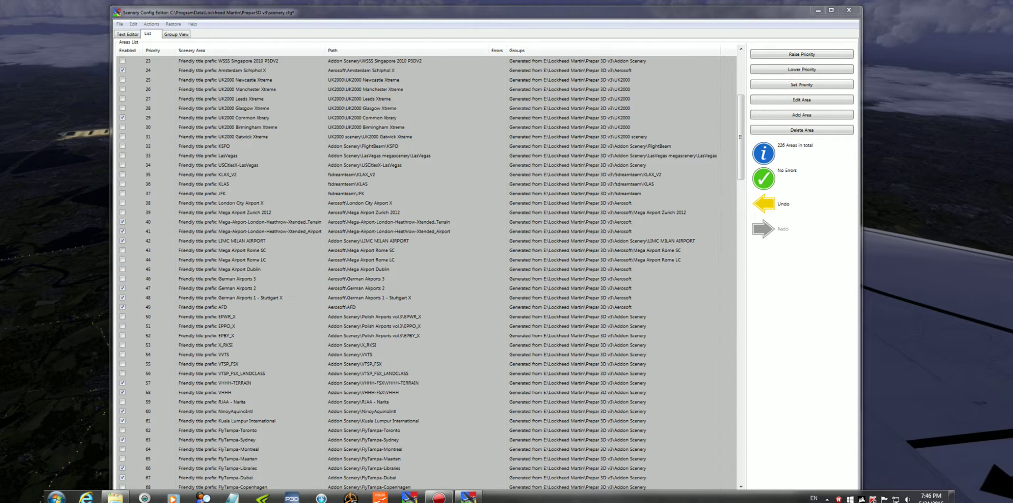
{"action": "mouse_move", "coordinate": [1, 120]}
{"action": "left_mouse_down"}
{"action": "mouse_move", "coordinate": [82, 143]}
{"action": "mouse_move", "coordinate": [85, 74]}
{"action": "mouse_move", "coordinate": [77, 183]}
{"action": "mouse_move", "coordinate": [77, 151]}
{"action": "mouse_move", "coordinate": [0, 134]}
{"action": "left_mouse_up"}
{"action": "left_click_drag", "start_coordinate": [1012, 112], "coordinate": [541, 118]}
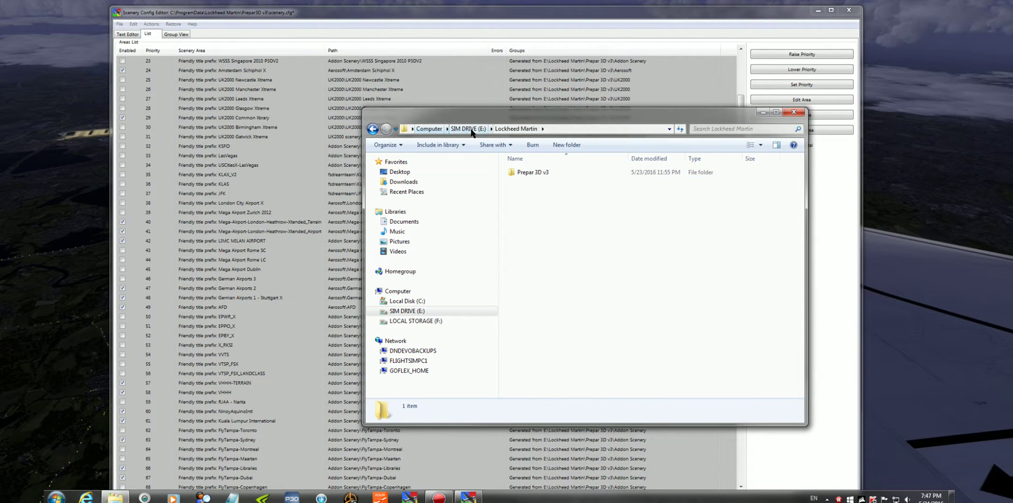
Open the Addon Scenery folder inside Prepar 3D v3 and look through its installed scenery folders
{"action": "left_click", "coordinate": [527, 175]}
{"action": "double_click", "coordinate": [527, 176]}
{"action": "double_click", "coordinate": [541, 172]}
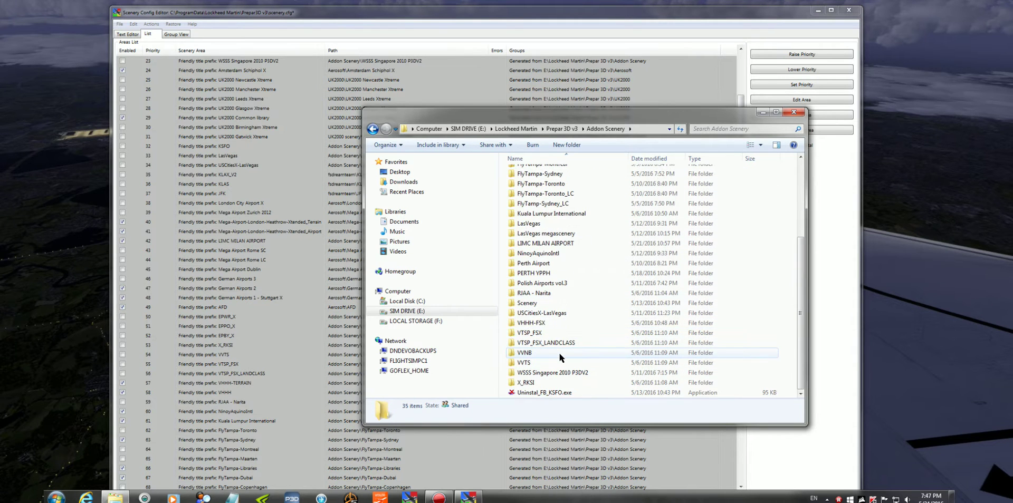
{"action": "scroll", "coordinate": [555, 316], "scroll_direction": "down", "scroll_amount": 2}
{"action": "scroll", "coordinate": [555, 318], "scroll_direction": "up", "scroll_amount": 3}
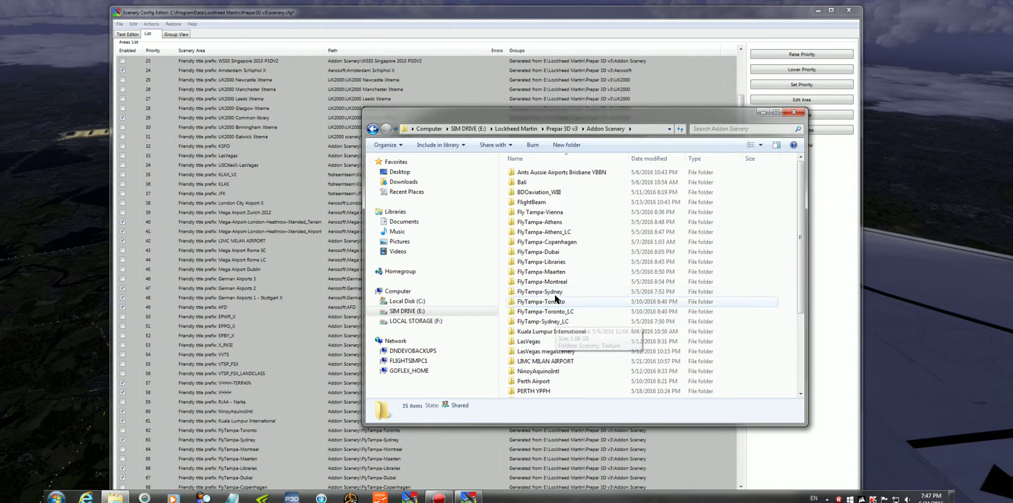
Go back up from Addon Scenery through Prepar 3D v3 and Lockheed Martin to the root of SIM DRIVE (E:)
{"action": "left_click", "coordinate": [372, 129]}
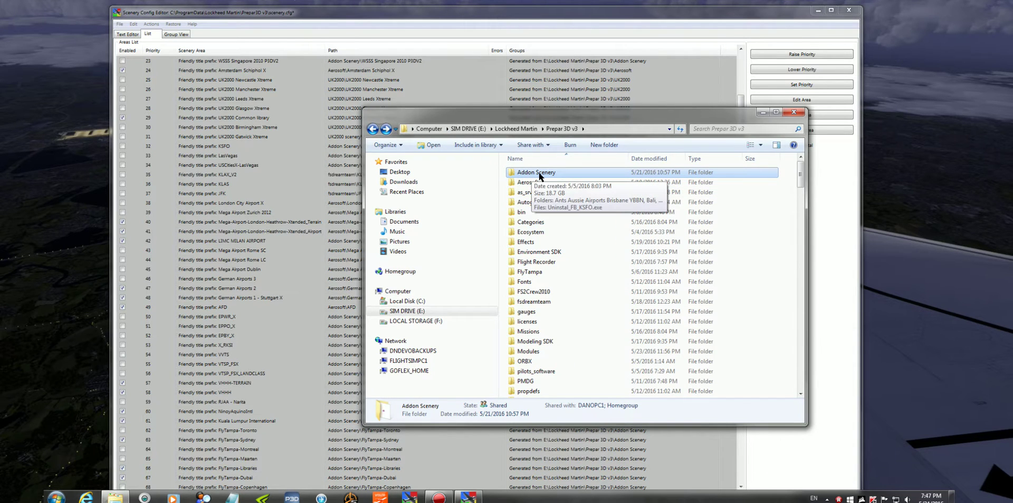
{"action": "mouse_move", "coordinate": [539, 172]}
{"action": "left_mouse_down"}
{"action": "mouse_move", "coordinate": [368, 193]}
{"action": "mouse_move", "coordinate": [550, 172]}
{"action": "left_mouse_up"}
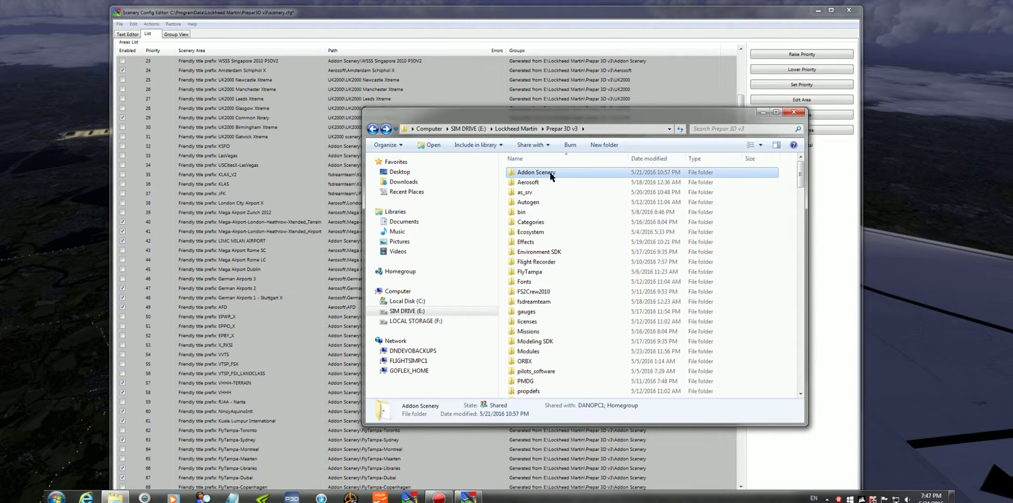
{"action": "left_click", "coordinate": [372, 129]}
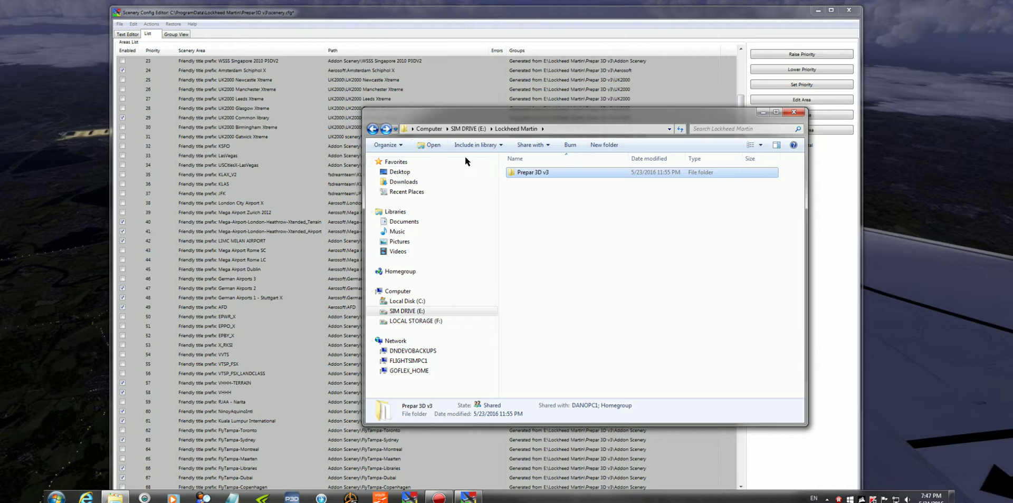
{"action": "left_click", "coordinate": [377, 132]}
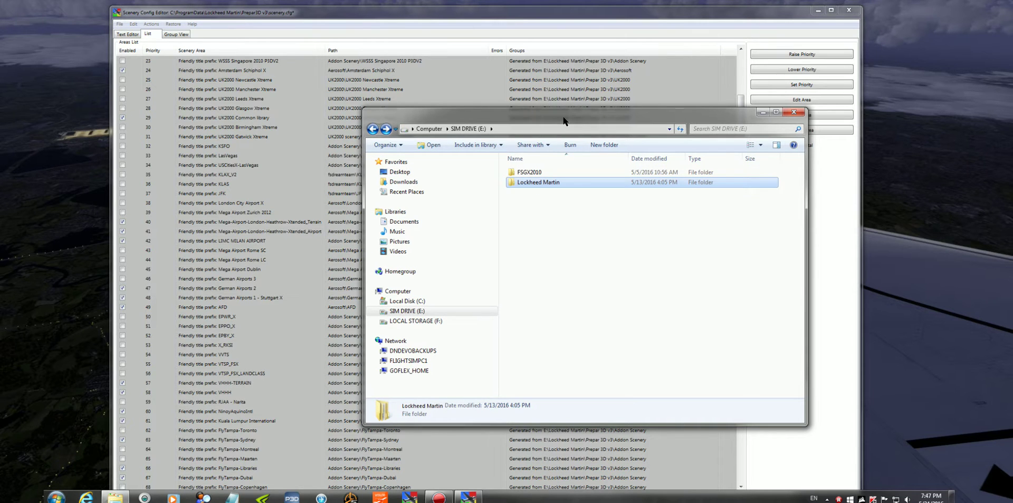
Move the file browser window out of the way and raise the WSSS Singapore 2010 P3DV2 area to priority 22
{"action": "left_click_drag", "start_coordinate": [564, 120], "coordinate": [1012, 121]}
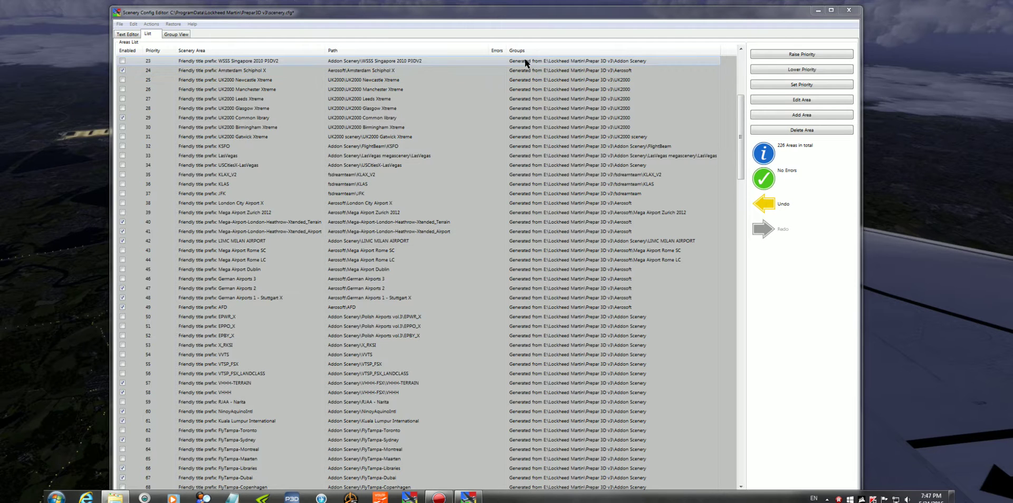
{"action": "left_click", "coordinate": [607, 71]}
{"action": "left_click_drag", "start_coordinate": [384, 60], "coordinate": [387, 63]}
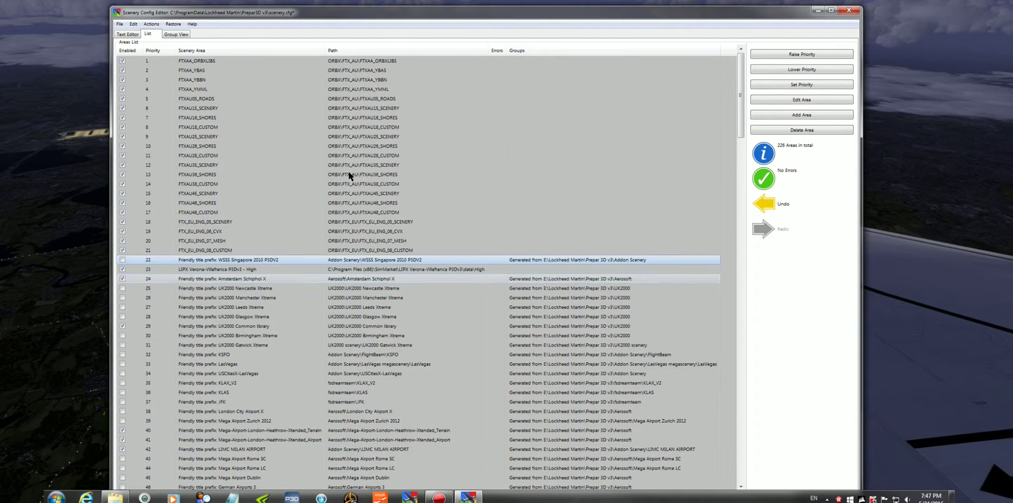
Start generating areas from a directory and browse the Addon Scenery and Aerosoft folders under Prepar 3D v3 as possible sources
{"action": "left_click", "coordinate": [148, 24]}
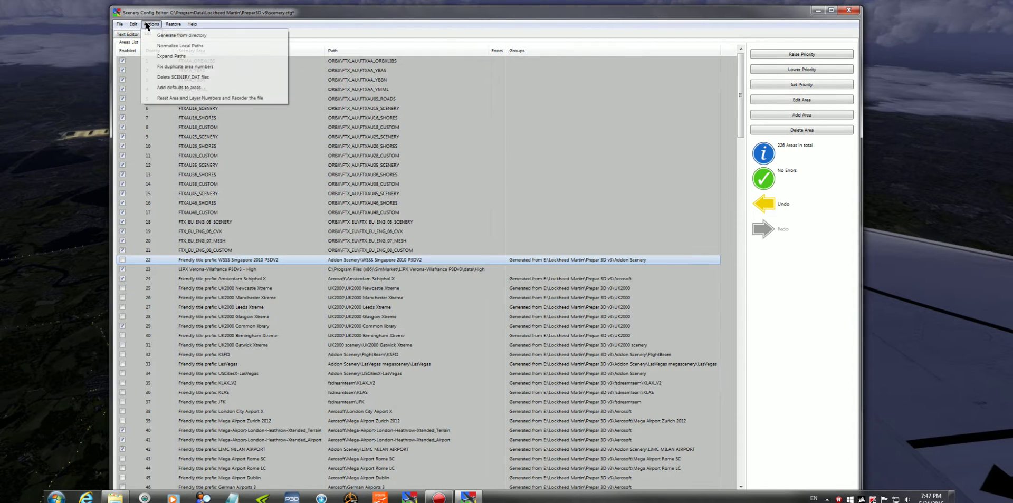
{"action": "left_click", "coordinate": [195, 35]}
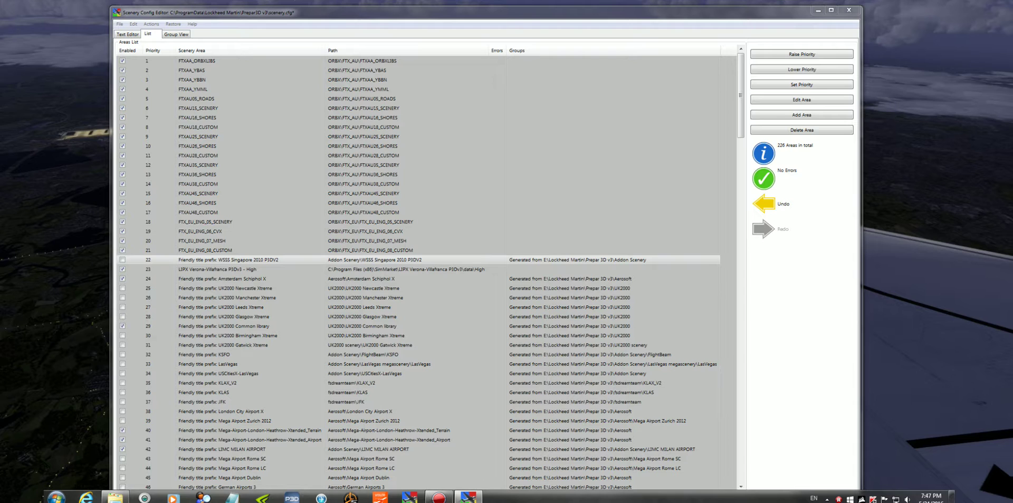
{"action": "left_click_drag", "start_coordinate": [139, 62], "coordinate": [520, 54]}
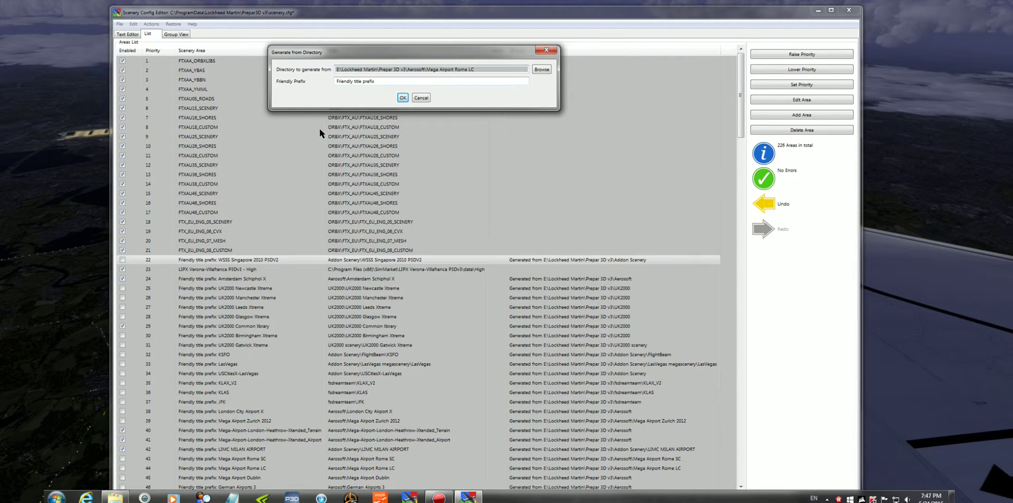
{"action": "left_click", "coordinate": [543, 70]}
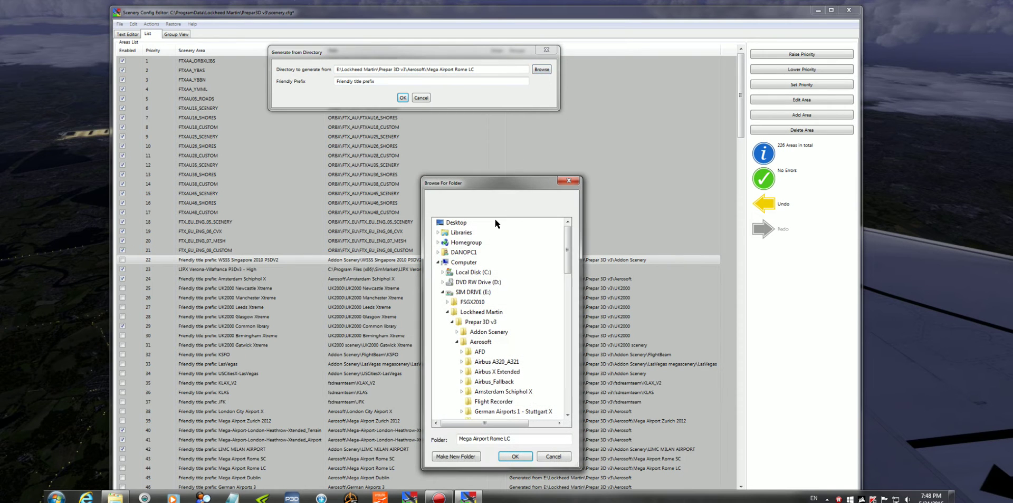
{"action": "left_click", "coordinate": [466, 295]}
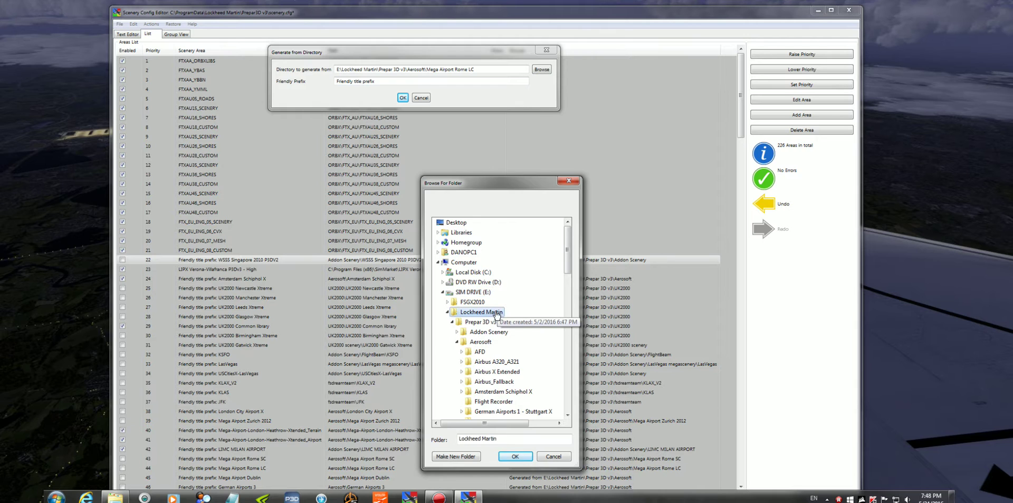
{"action": "left_click", "coordinate": [486, 322]}
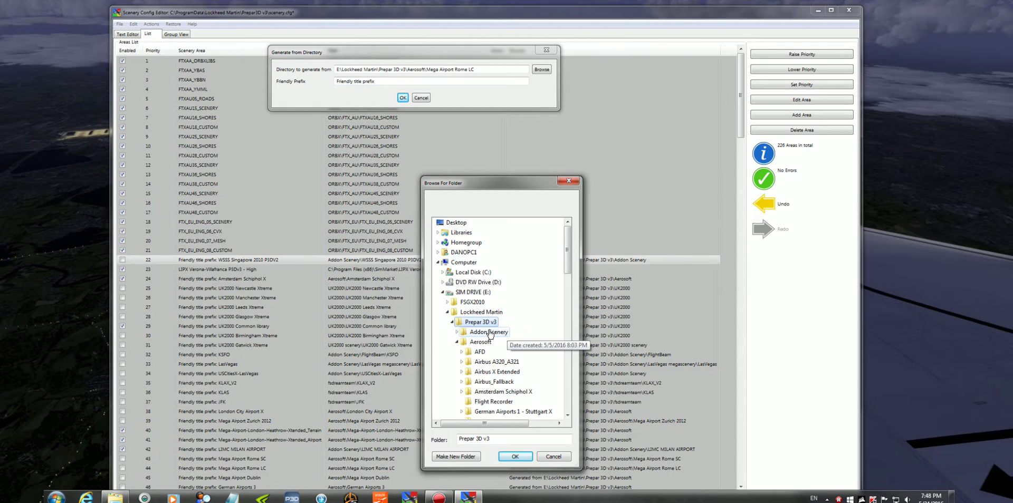
{"action": "left_click", "coordinate": [490, 332]}
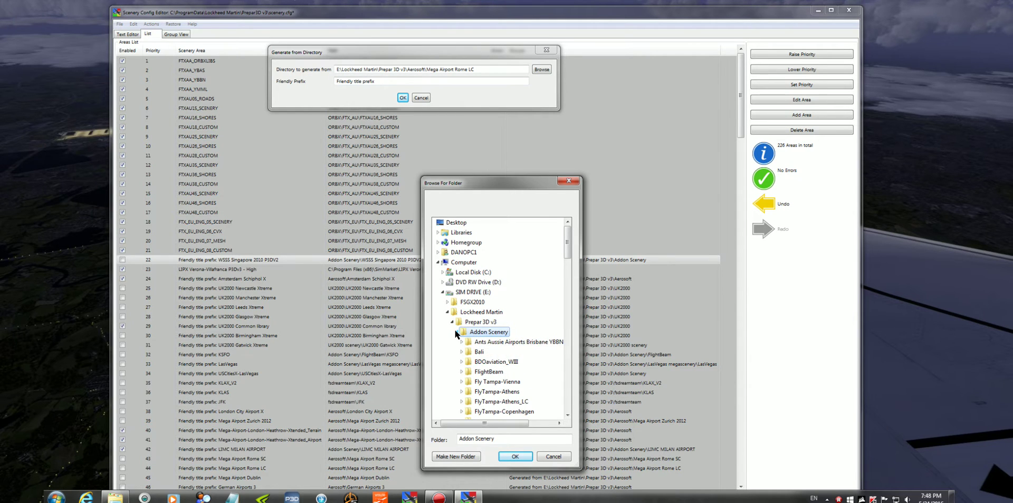
{"action": "left_click", "coordinate": [456, 331]}
{"action": "left_click", "coordinate": [480, 343]}
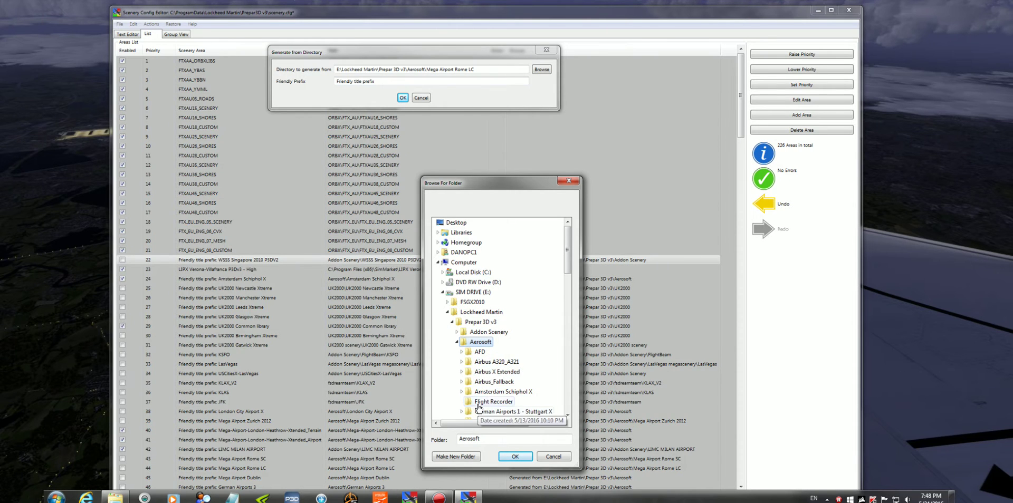
{"action": "left_click", "coordinate": [456, 342]}
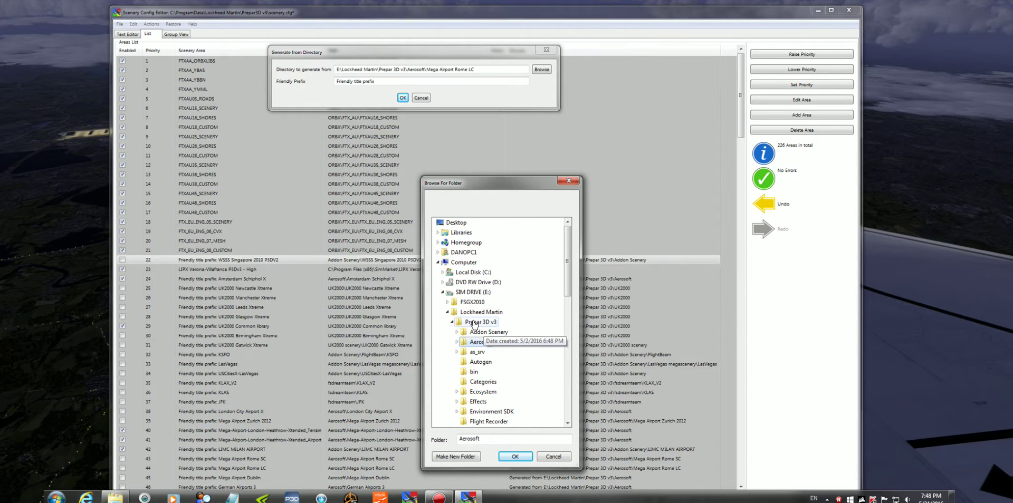
{"action": "left_click", "coordinate": [474, 323]}
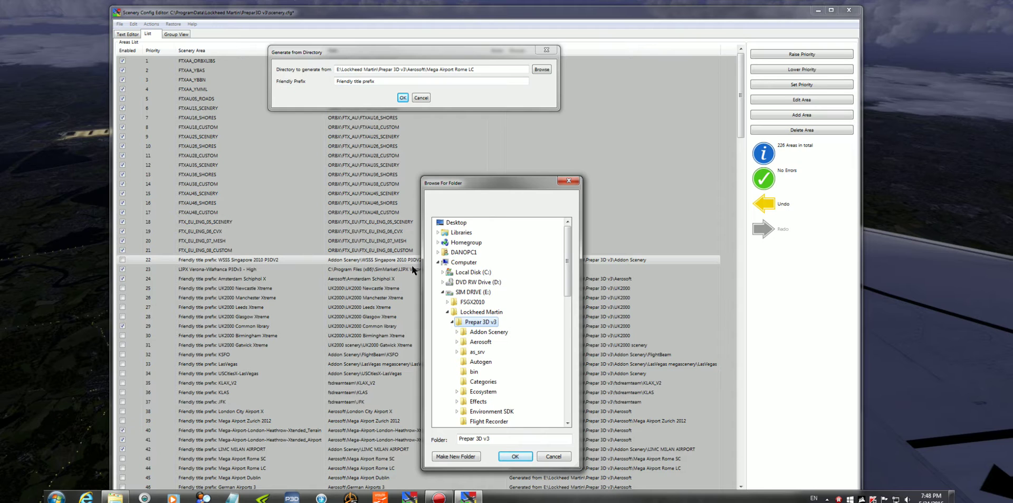
Choose E:\Lockheed Martin\Prepar 3D v3\Addon Scenery as the directory to generate from, and cancel the generation
{"action": "left_click", "coordinate": [489, 333]}
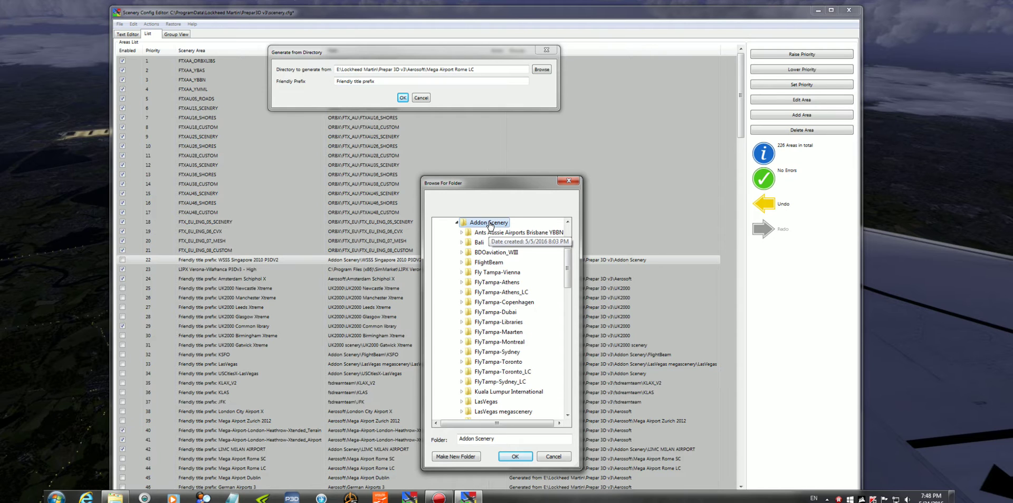
{"action": "left_click", "coordinate": [457, 222]}
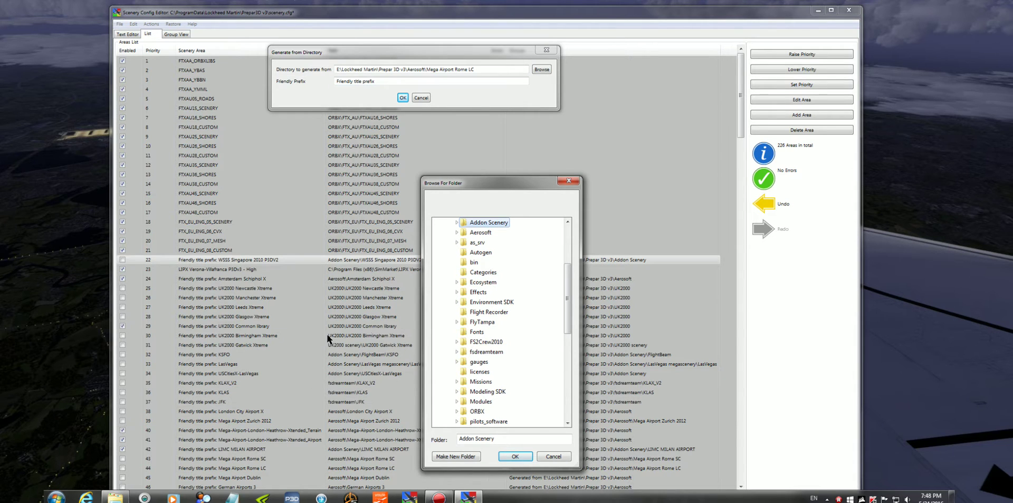
{"action": "double_click", "coordinate": [486, 223]}
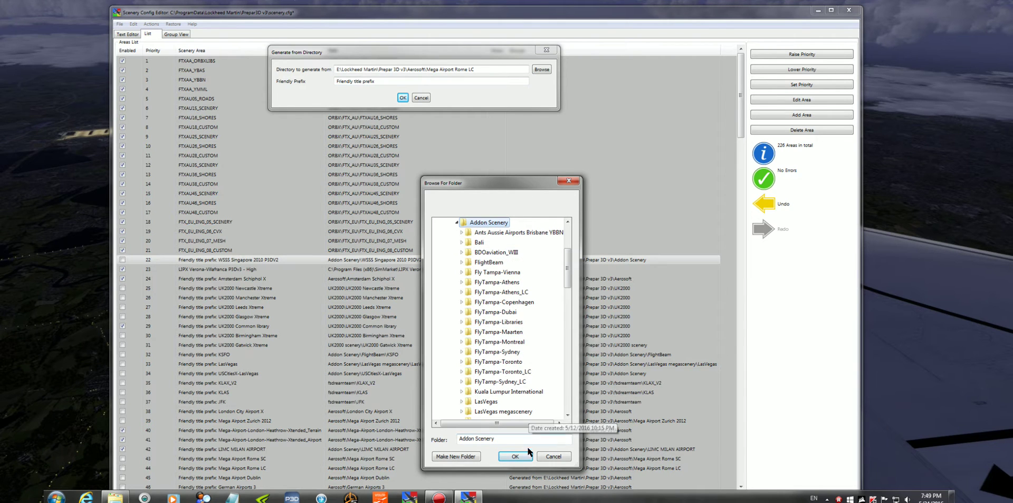
{"action": "left_click", "coordinate": [515, 457]}
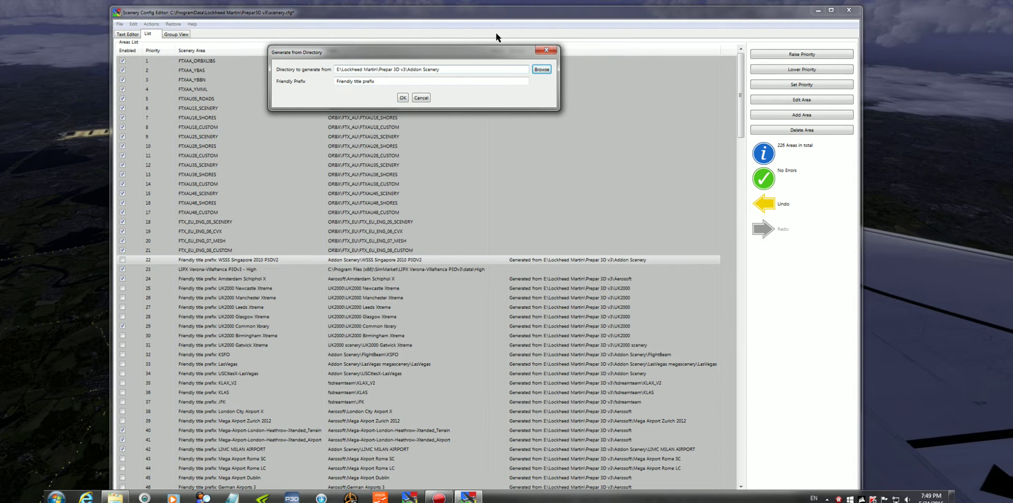
{"action": "left_click", "coordinate": [554, 50]}
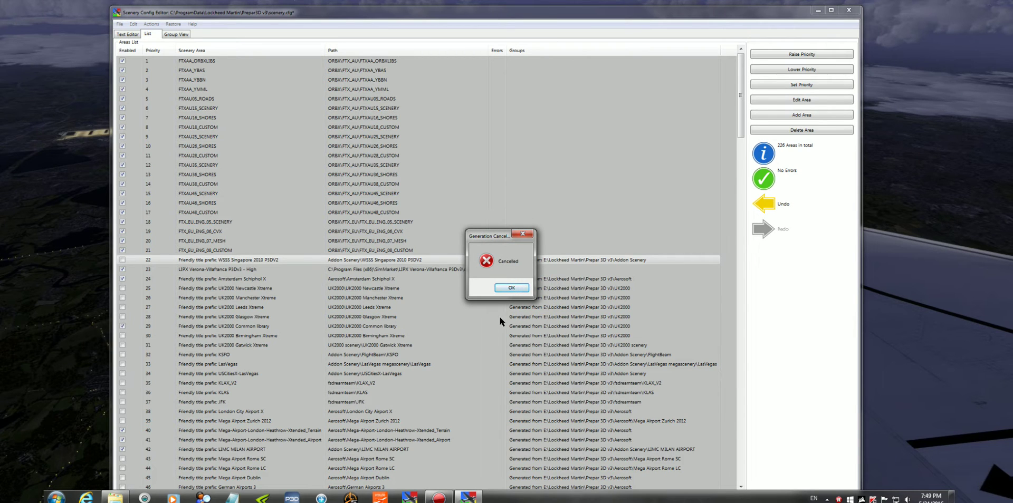
{"action": "left_click", "coordinate": [520, 232]}
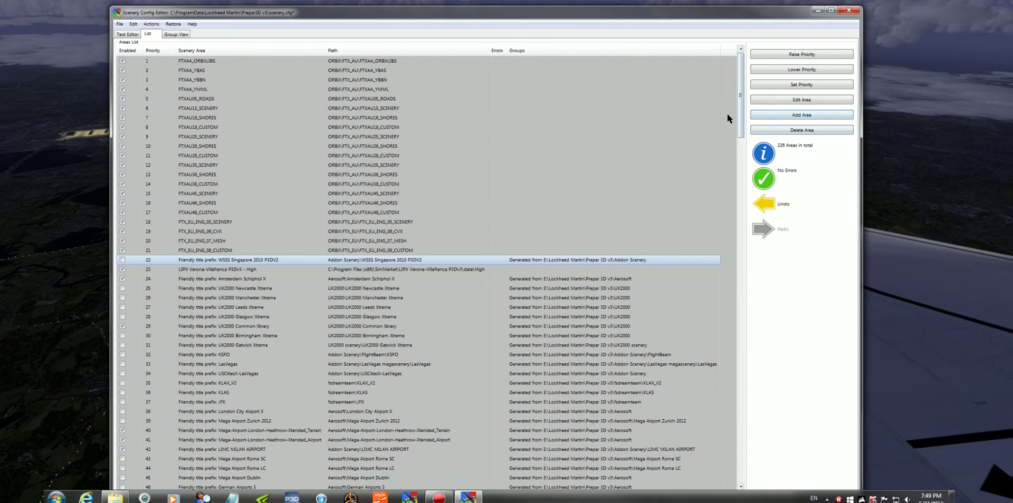
Look through the whole scenery area list down to the Default Terrain area and return to the first area
{"action": "left_click_drag", "start_coordinate": [739, 103], "coordinate": [731, 460]}
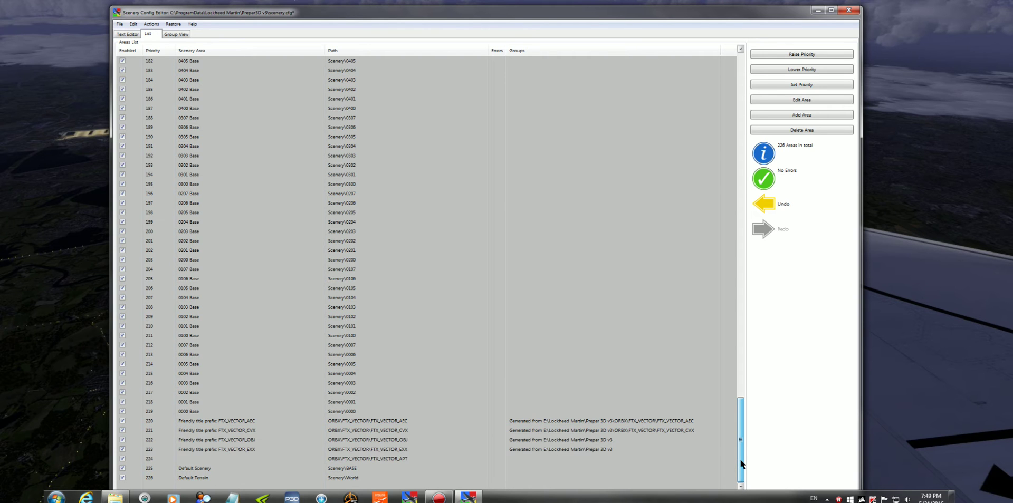
{"action": "left_click_drag", "start_coordinate": [741, 464], "coordinate": [756, 239]}
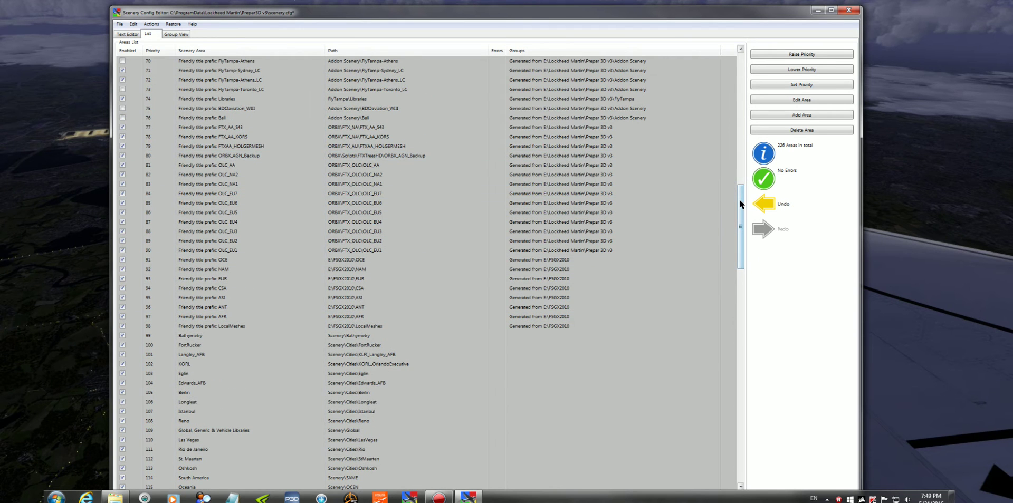
{"action": "left_click_drag", "start_coordinate": [739, 199], "coordinate": [738, 179]}
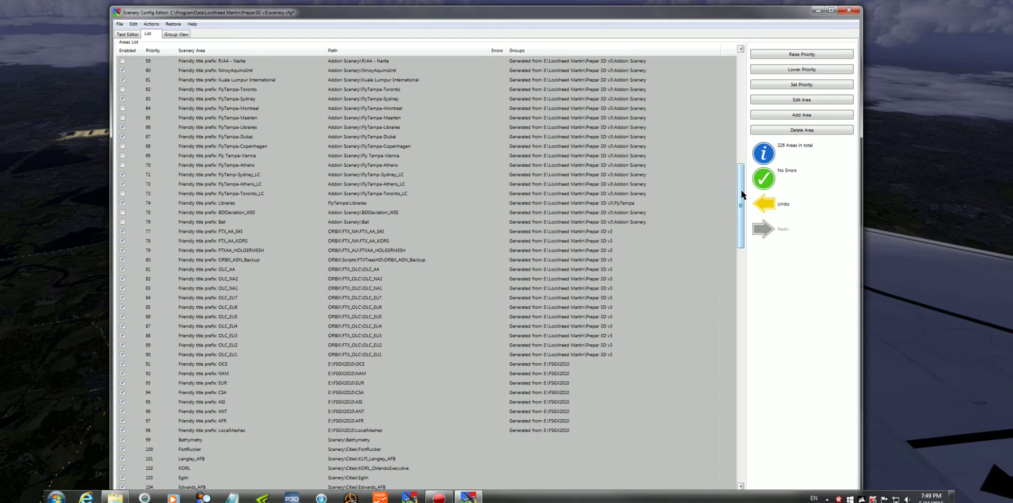
{"action": "left_click_drag", "start_coordinate": [741, 190], "coordinate": [738, 65]}
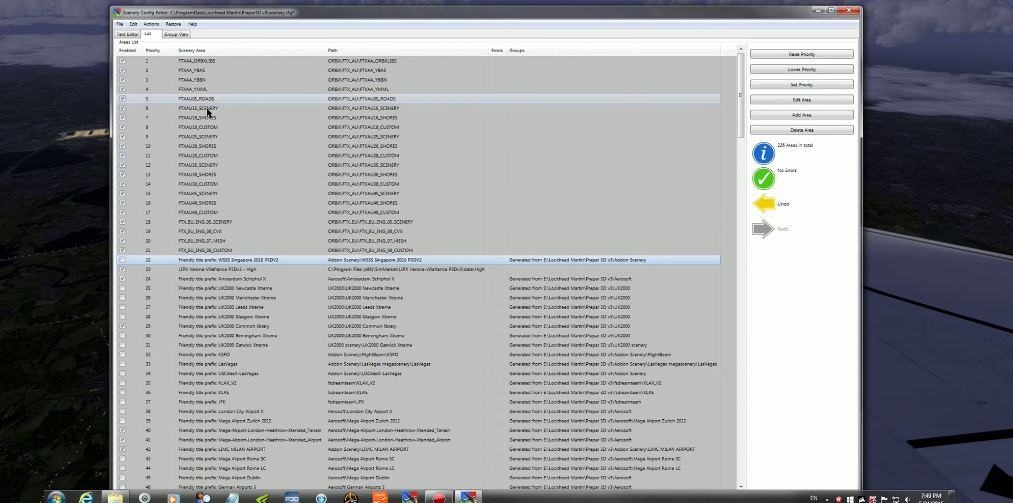
Start generating areas from a directory again and look through the add-on folders inside Prepar 3D v3\Addon Scenery
{"action": "left_click", "coordinate": [151, 24]}
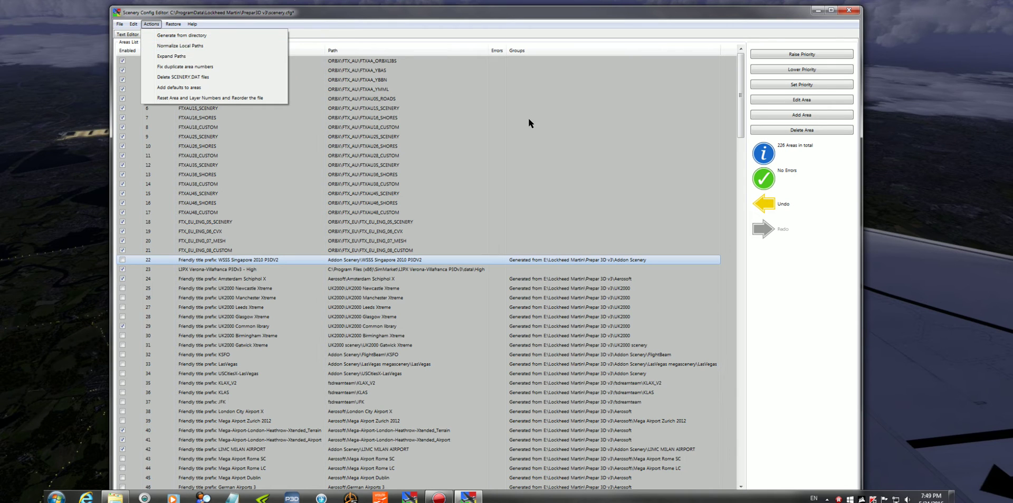
{"action": "left_click", "coordinate": [172, 34]}
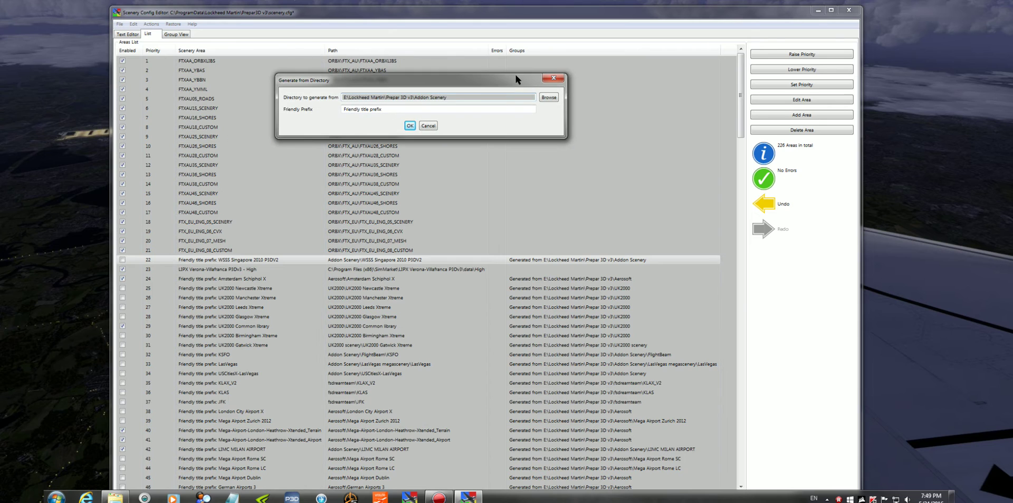
{"action": "left_click", "coordinate": [549, 98]}
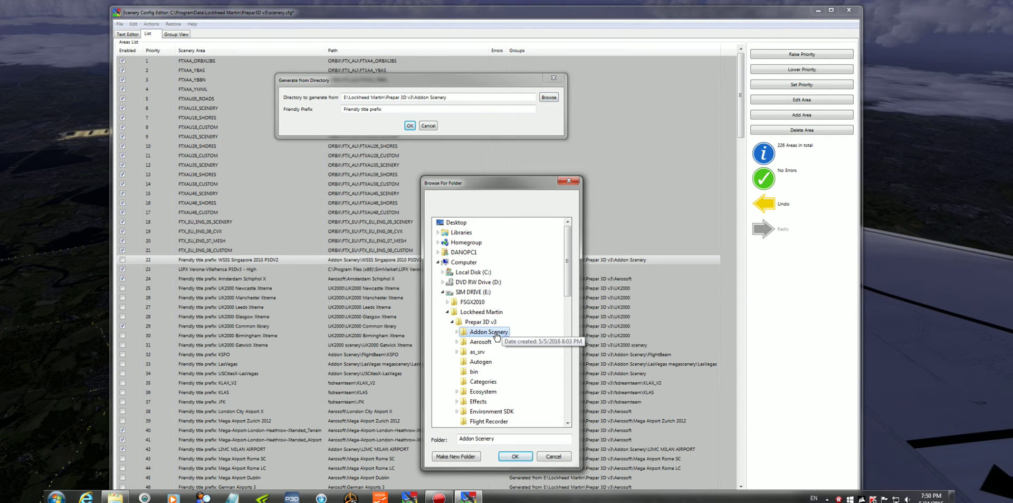
{"action": "double_click", "coordinate": [488, 332]}
{"action": "scroll", "coordinate": [494, 330], "scroll_direction": "down", "scroll_amount": 5}
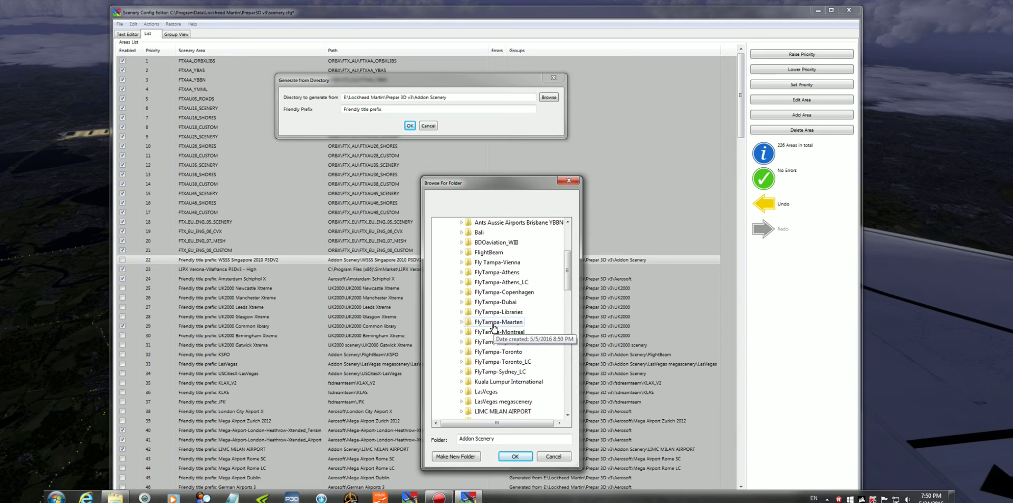
{"action": "scroll", "coordinate": [494, 327], "scroll_direction": "down", "scroll_amount": 1}
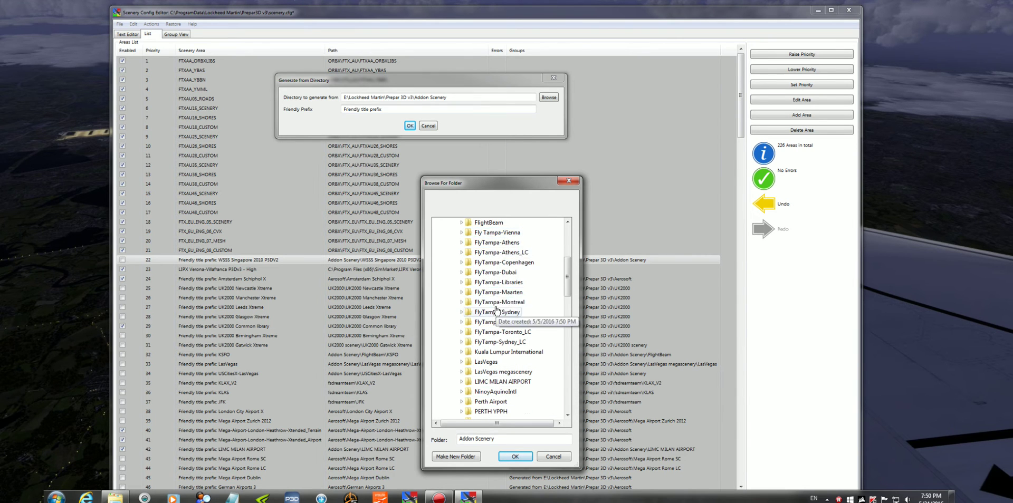
{"action": "scroll", "coordinate": [496, 306], "scroll_direction": "up", "scroll_amount": 5}
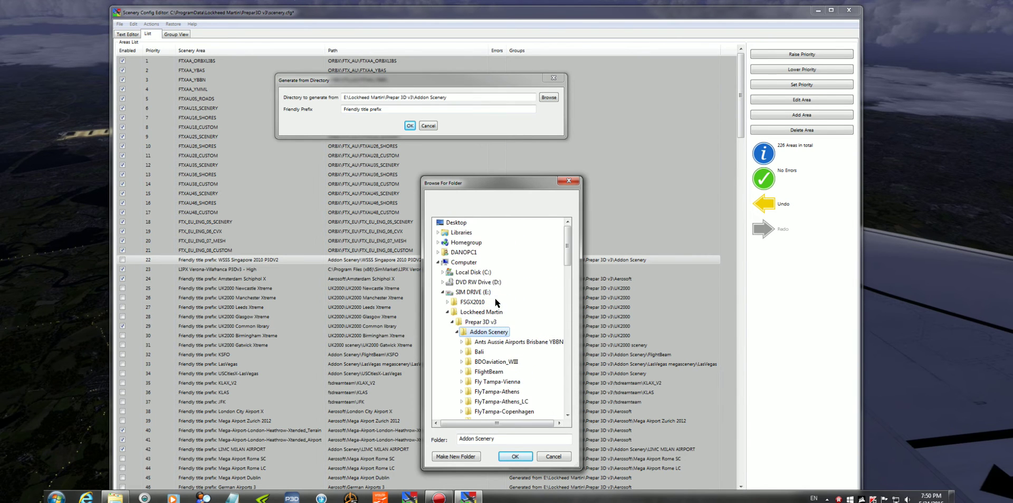
{"action": "left_click", "coordinate": [457, 332]}
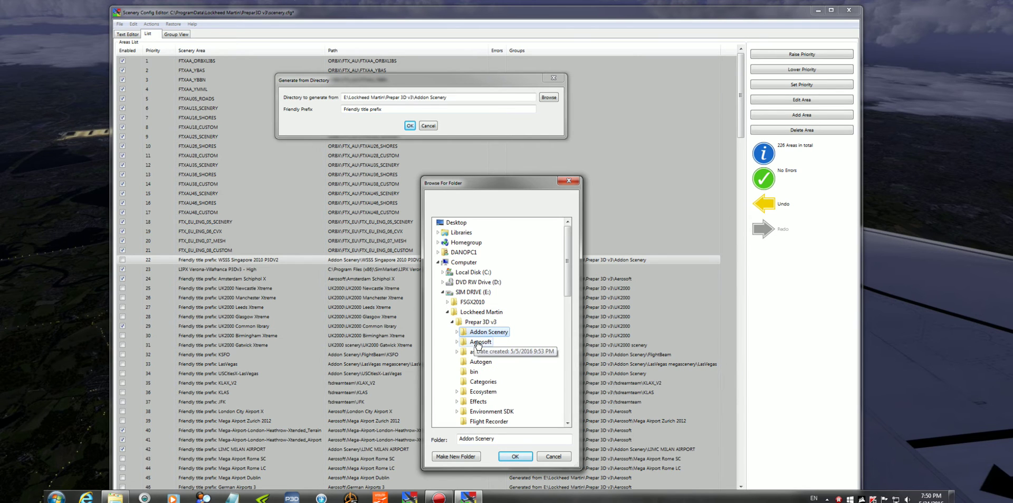
Choose the German Airports 1 - Stuttgart X folder under Aerosoft as the directory to generate from, and cancel the generation
{"action": "double_click", "coordinate": [477, 343]}
{"action": "scroll", "coordinate": [490, 354], "scroll_direction": "down", "scroll_amount": 3}
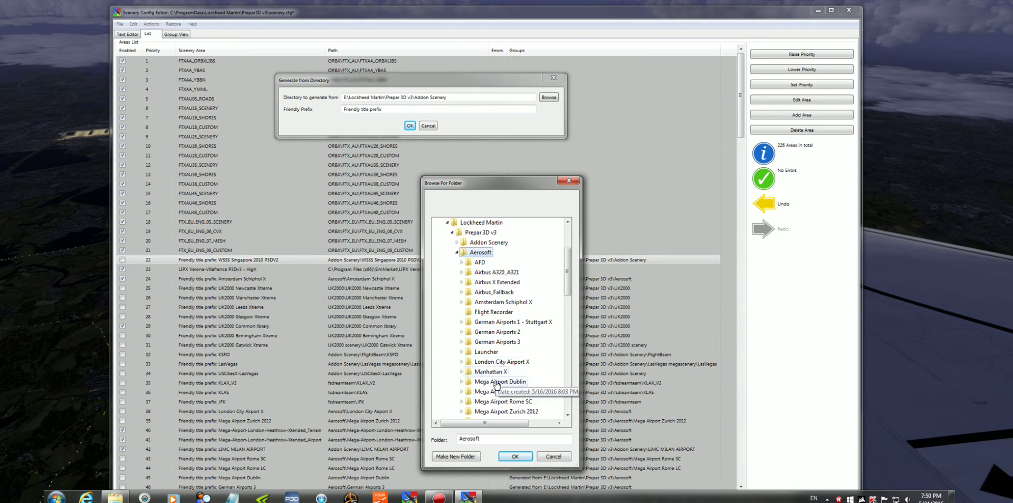
{"action": "double_click", "coordinate": [483, 323]}
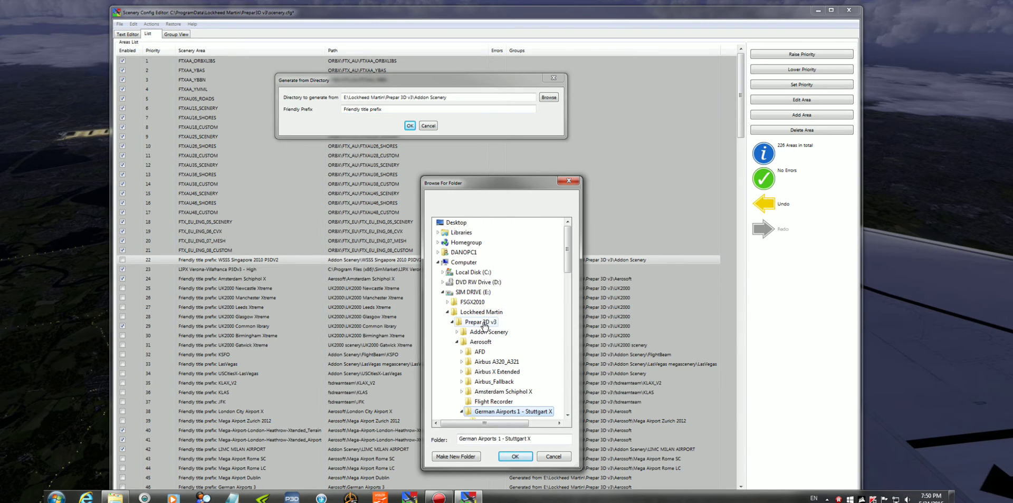
{"action": "left_click", "coordinate": [522, 455]}
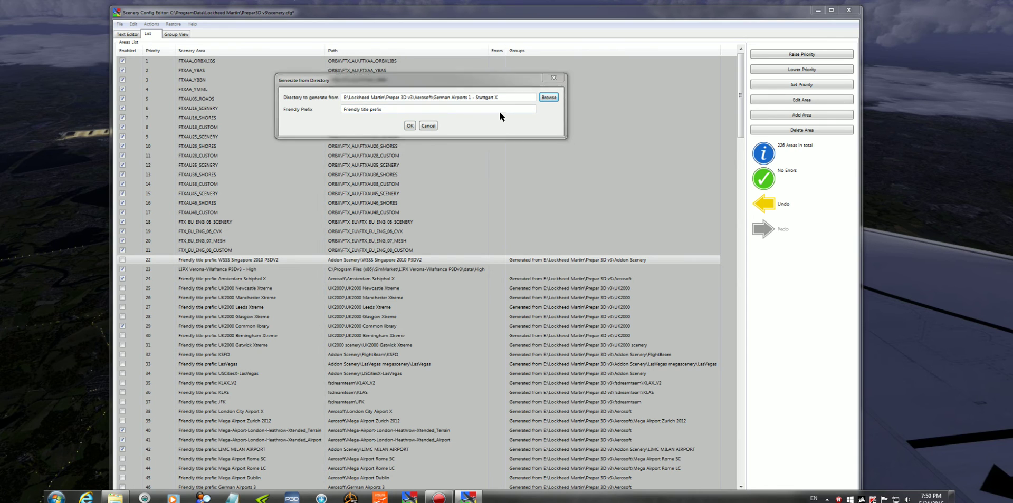
{"action": "left_click", "coordinate": [554, 78]}
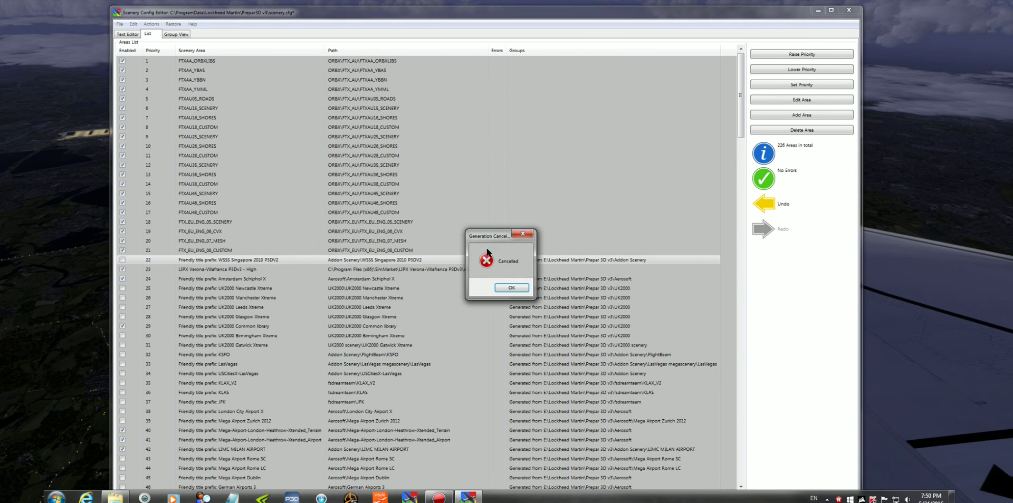
{"action": "left_click", "coordinate": [522, 235]}
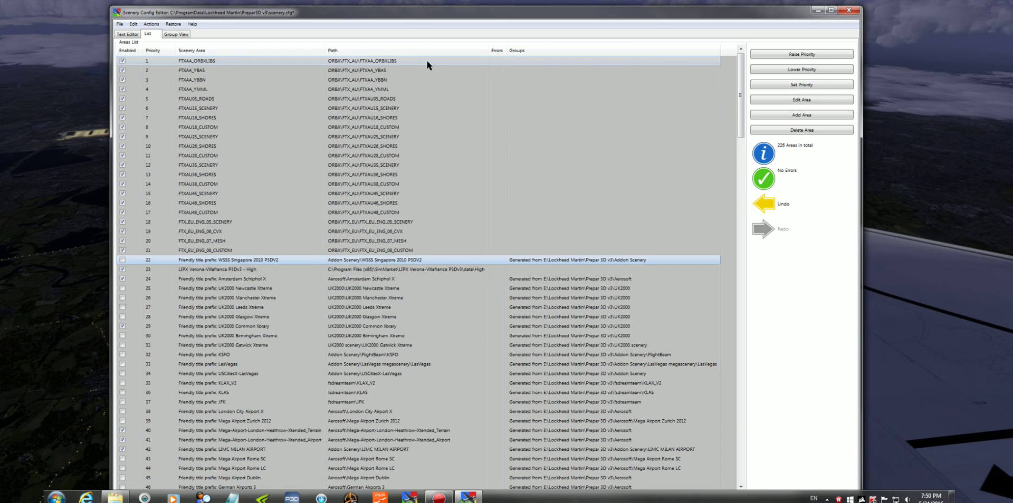
Review the area priorities from FTXAA_ORBXLIBS down through the numbered base areas and back, and select the UK2000 Newcastle Xtreme area
{"action": "left_click", "coordinate": [203, 63]}
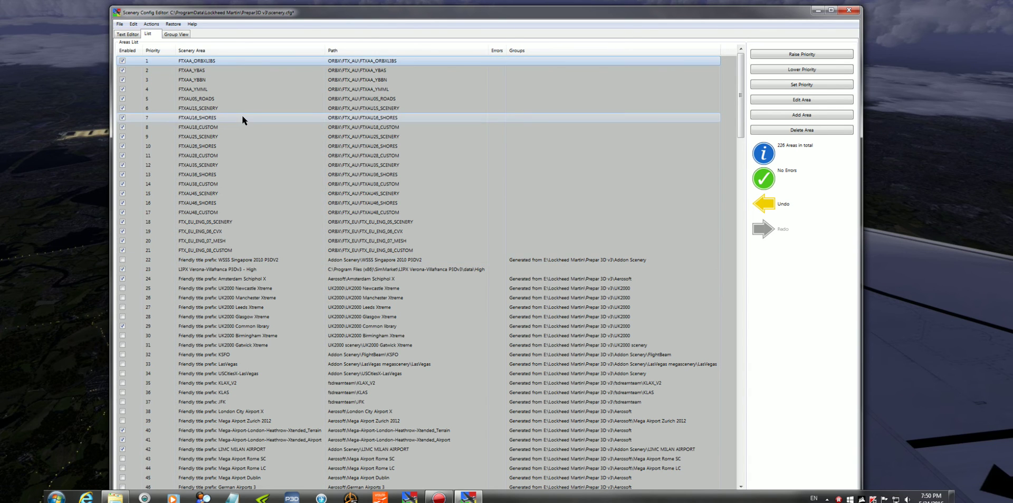
{"action": "left_click_drag", "start_coordinate": [244, 72], "coordinate": [413, 60]}
{"action": "scroll", "coordinate": [476, 154], "scroll_direction": "down", "scroll_amount": 8}
{"action": "scroll", "coordinate": [443, 348], "scroll_direction": "down", "scroll_amount": 18}
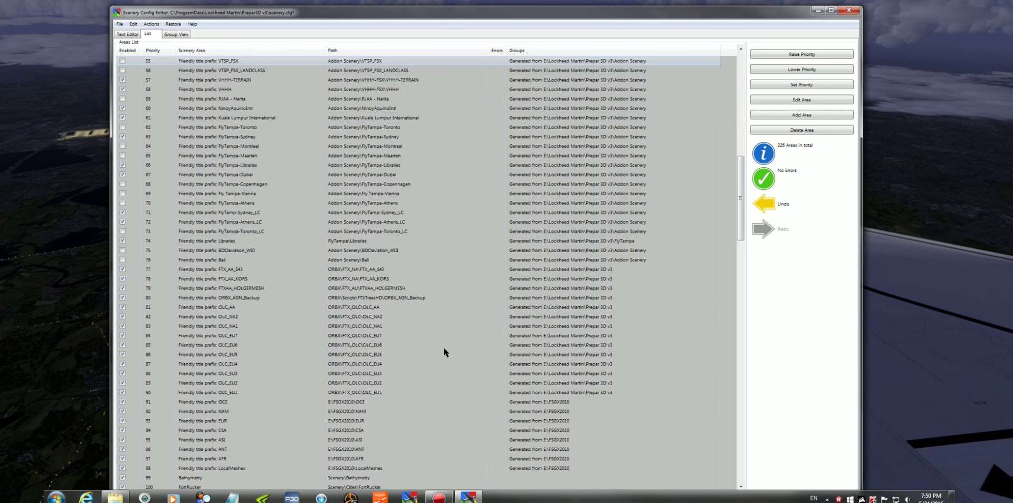
{"action": "scroll", "coordinate": [444, 347], "scroll_direction": "down", "scroll_amount": 20}
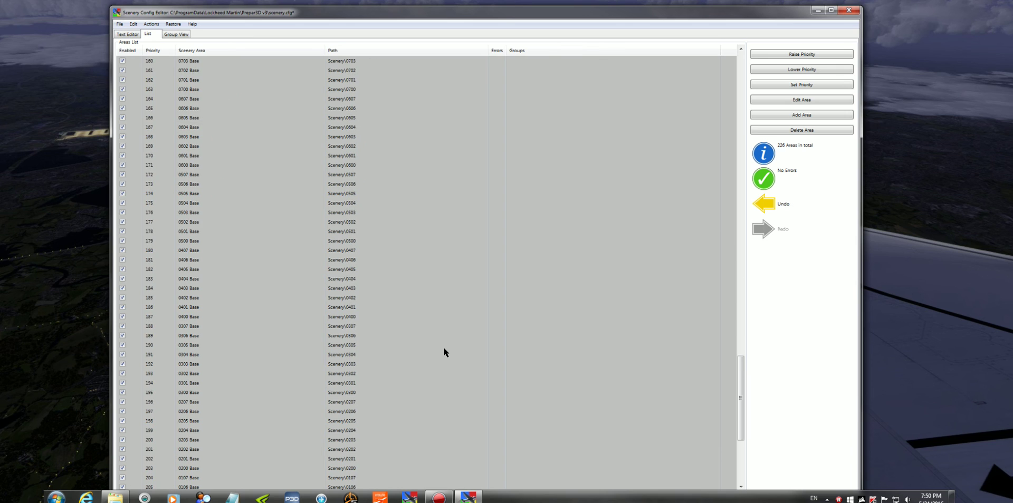
{"action": "scroll", "coordinate": [443, 347], "scroll_direction": "up", "scroll_amount": 20}
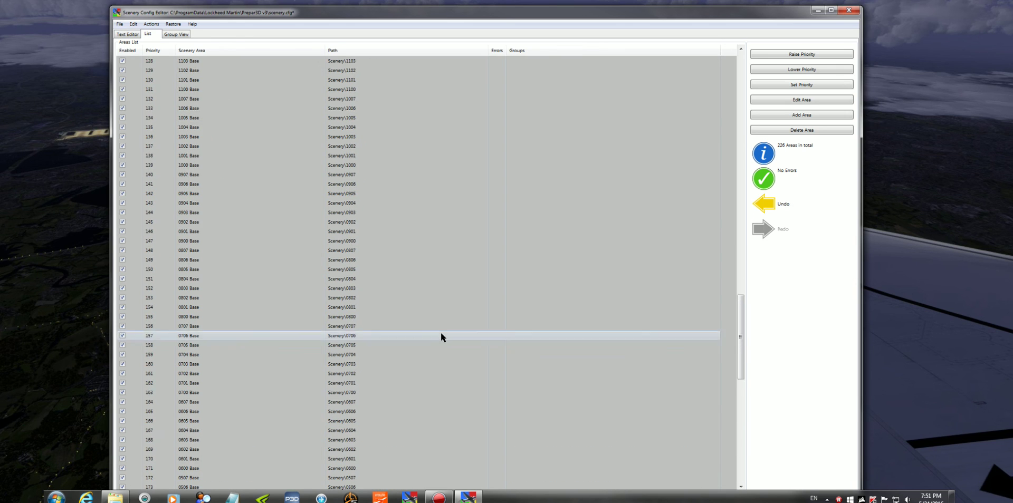
{"action": "scroll", "coordinate": [441, 332], "scroll_direction": "up", "scroll_amount": 20}
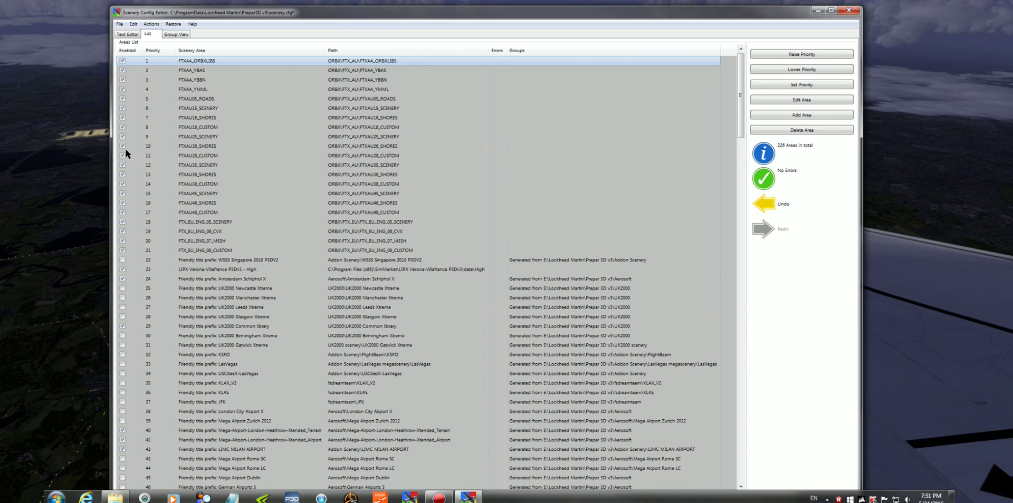
{"action": "left_click", "coordinate": [121, 289]}
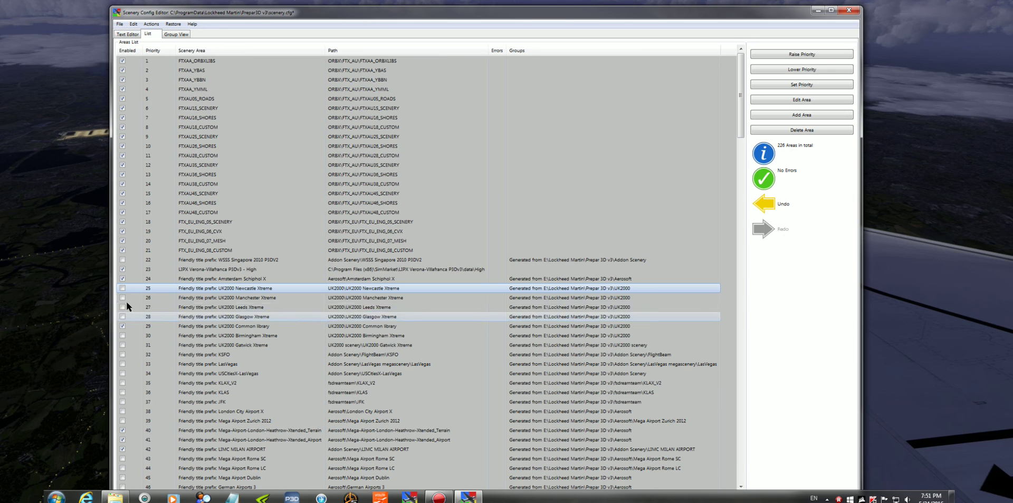